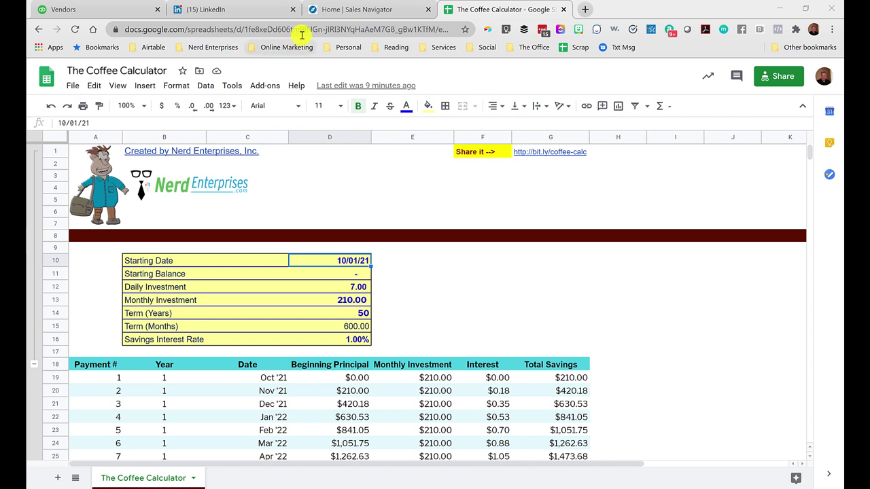
Step: Download the Coffee Calculator spreadsheet as a Microsoft Excel (.xlsx) file
left_click(72, 87)
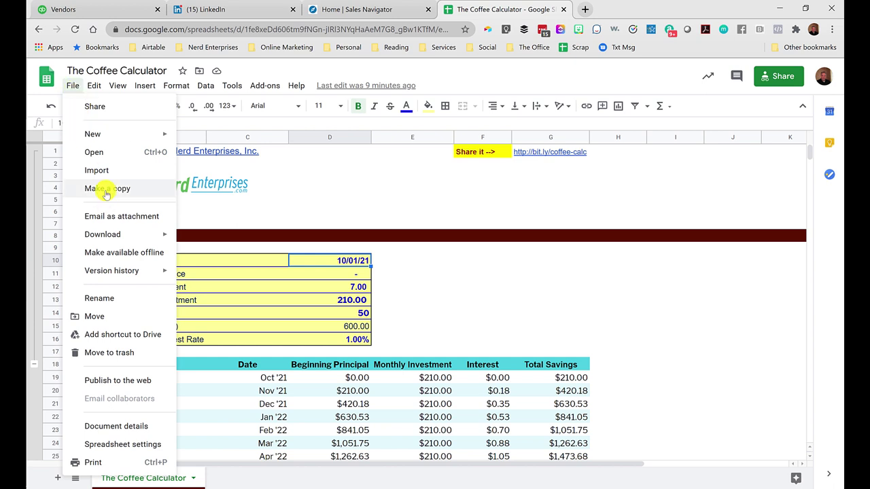
mouse_move(113, 235)
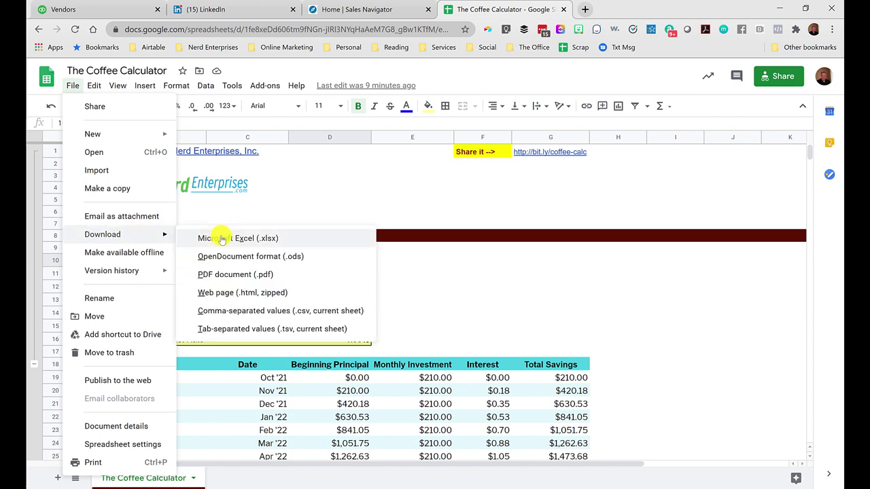
left_click(222, 240)
Step: Widen column G so the bit.ly/coffee-calc share link fits
left_click(344, 155)
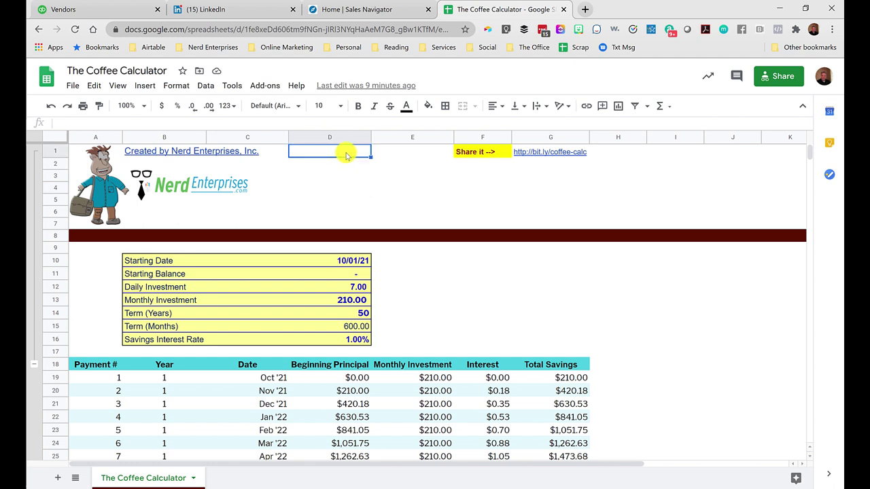
left_click(487, 152)
mouse_move(543, 156)
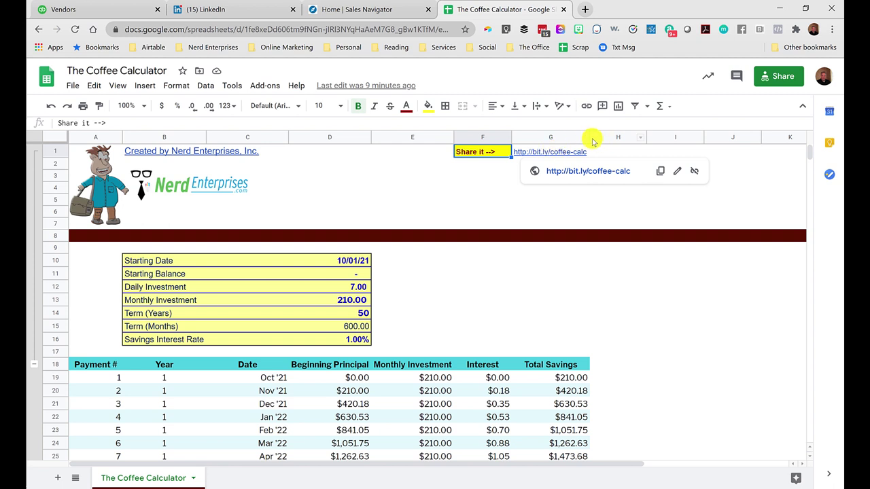
left_click_drag(589, 136, 606, 138)
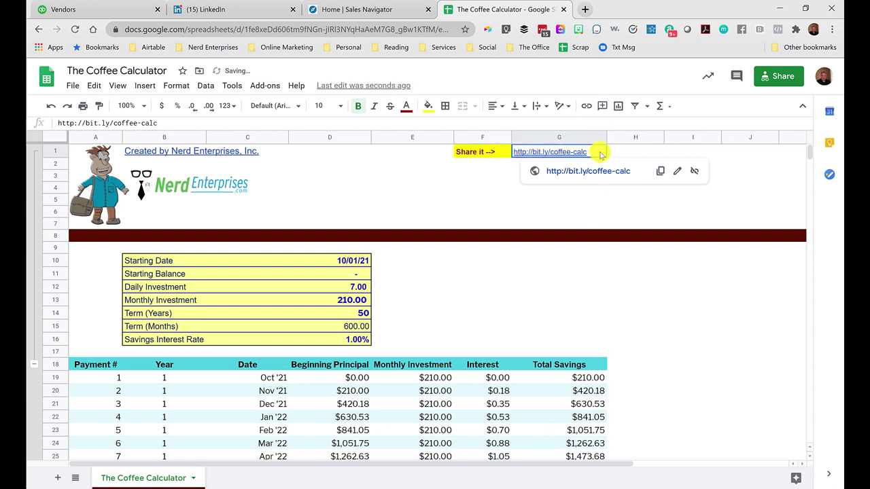
left_click(501, 176)
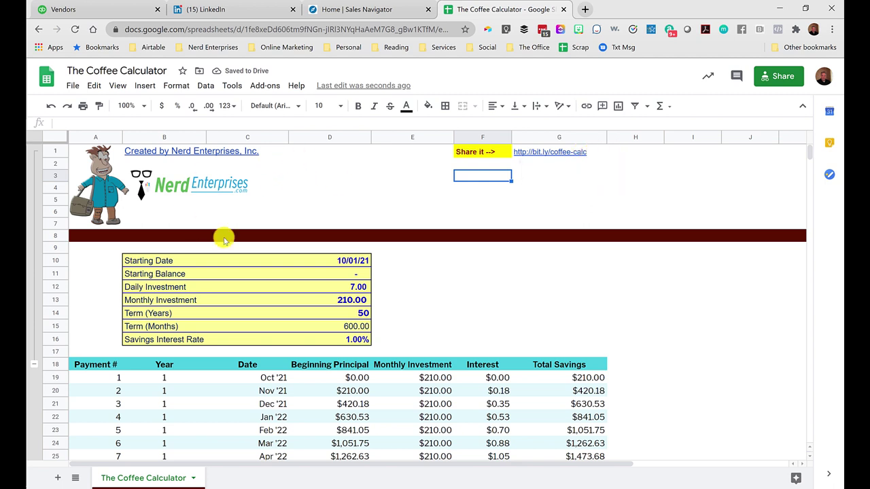
left_click(152, 264)
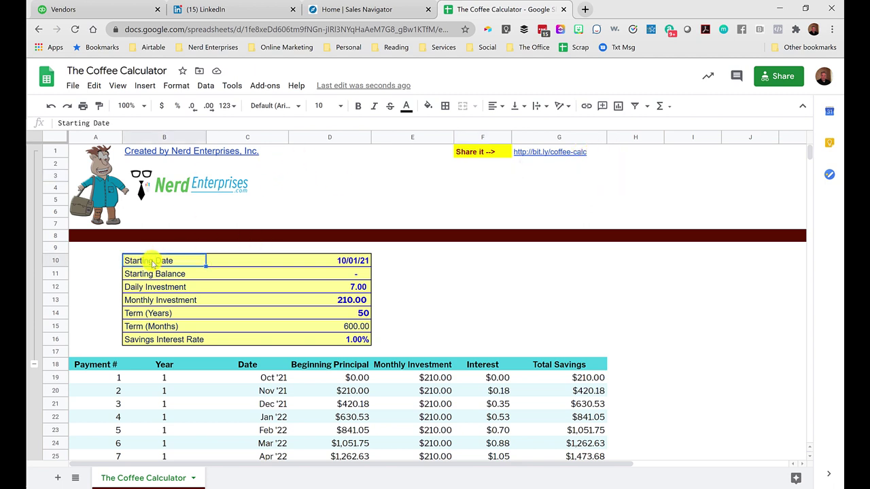
left_click(348, 260)
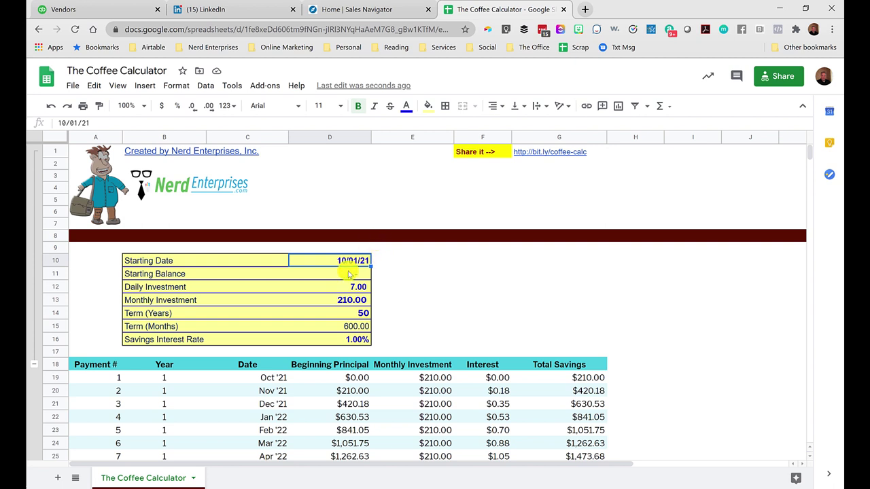
left_click(345, 275)
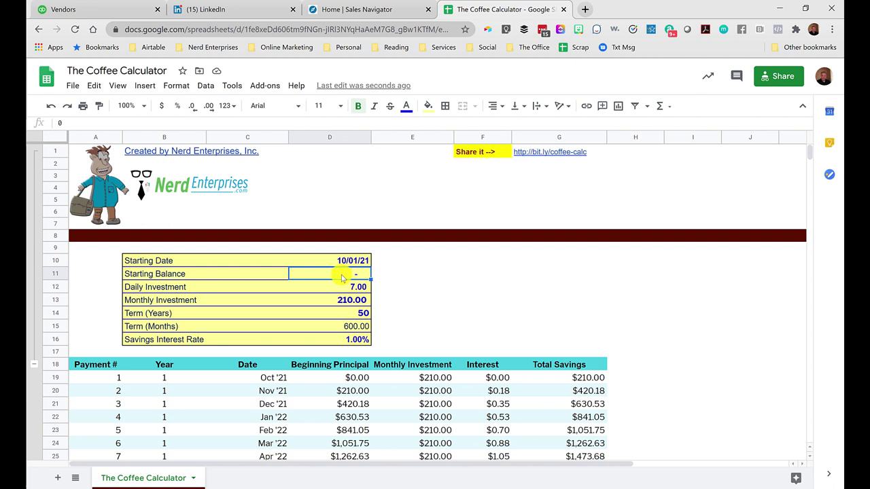
scroll(342, 279, "down", 2)
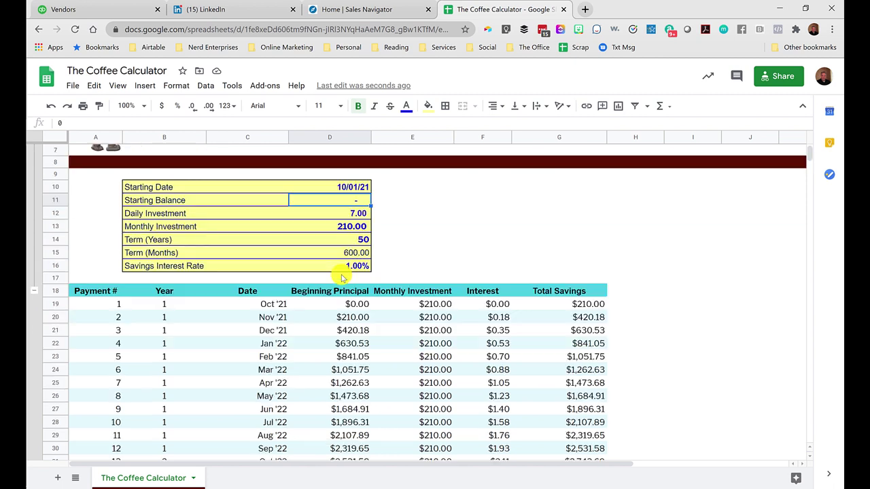
left_click(343, 215)
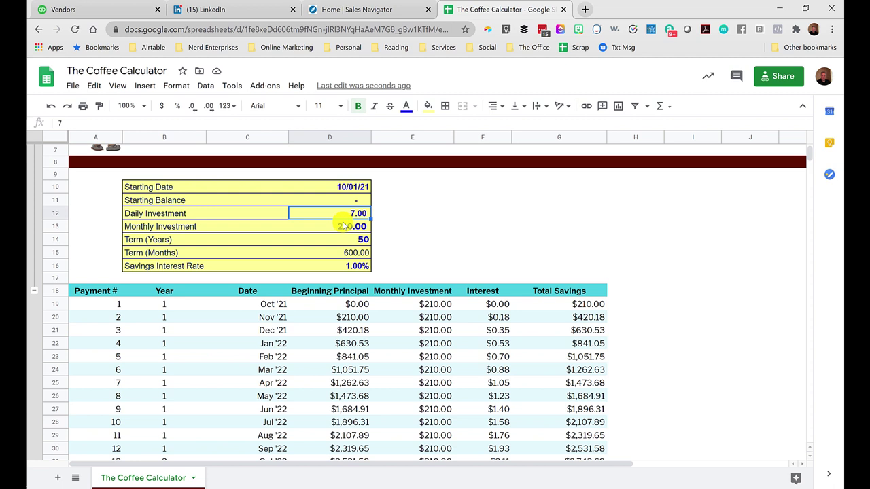
scroll(340, 228, "up", 2)
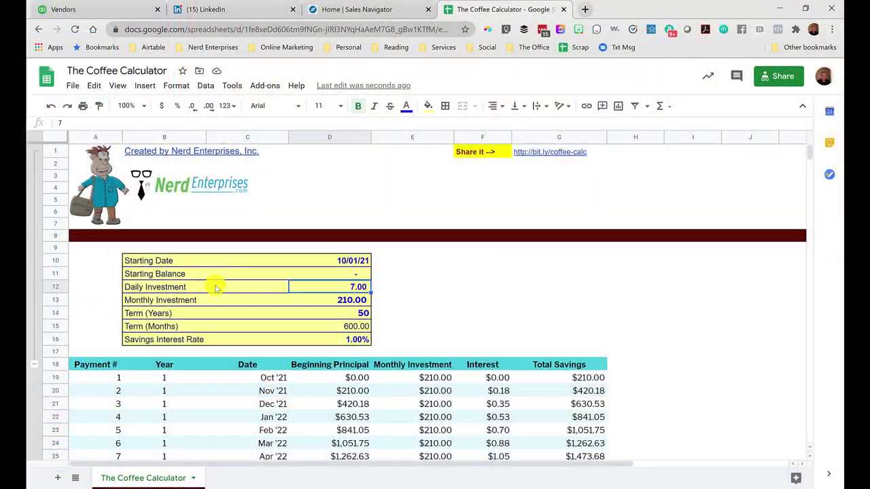
left_click(338, 303)
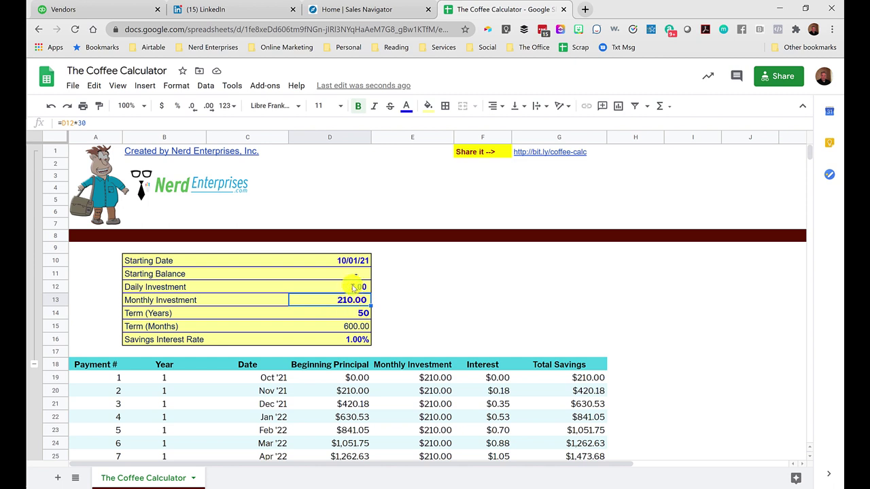
left_click(355, 288)
left_click(348, 301)
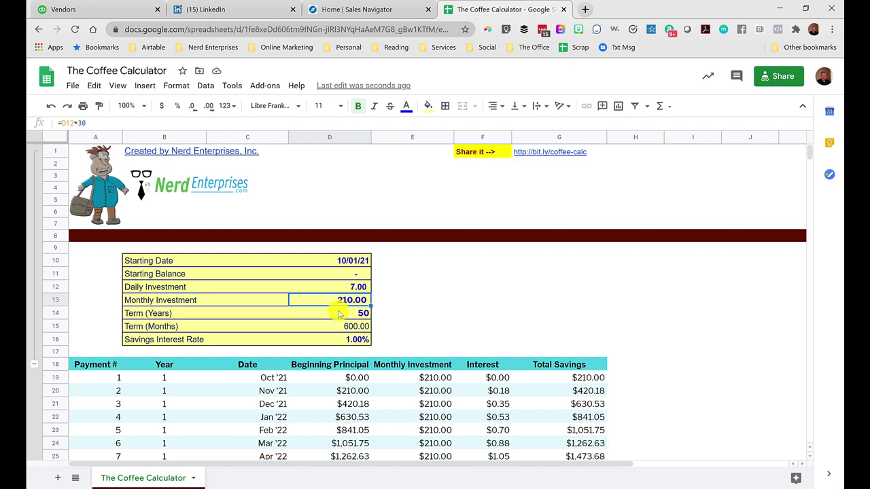
Step: Change Term (Years) in D14 from 50 to 40, and confirm D15 shows 480.00 months
left_click(335, 312)
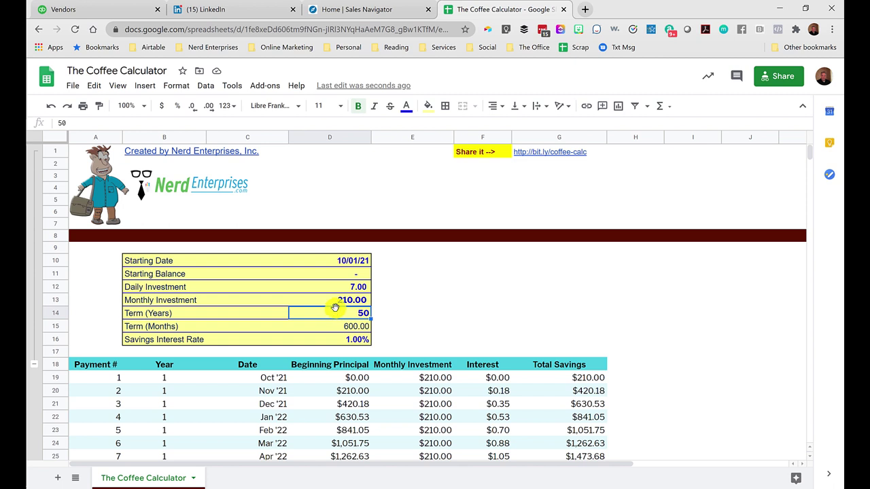
type("40")
key("Return")
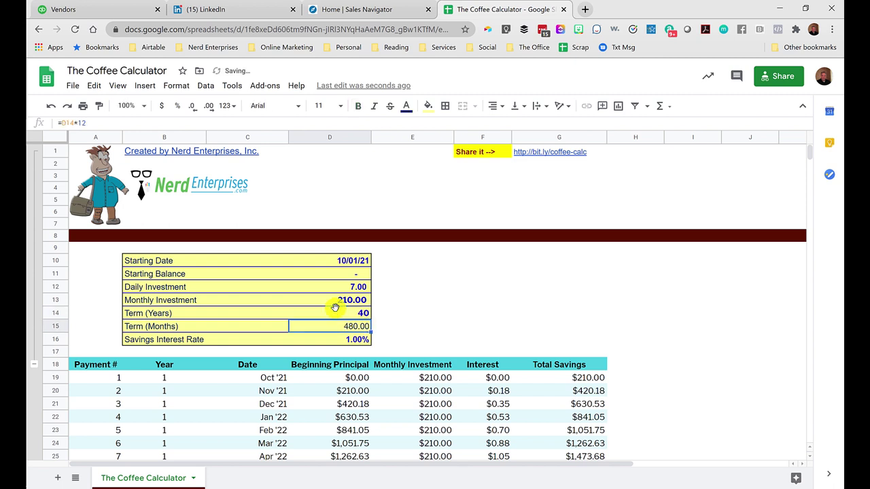
key("Up")
left_click(304, 326)
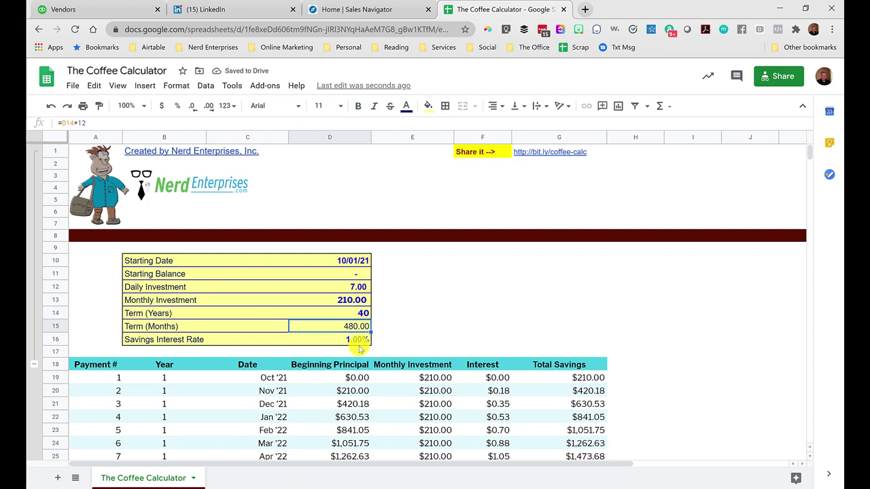
left_click(318, 339)
scroll(317, 317, "down", 1)
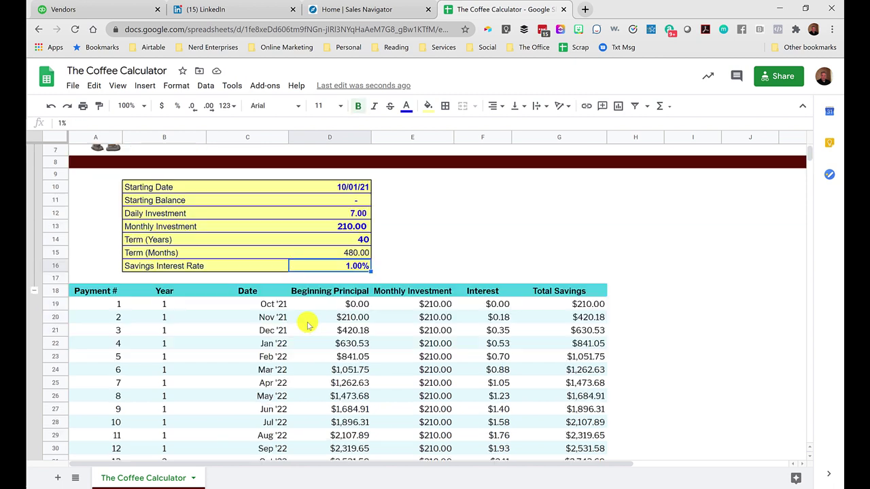
Step: Select payment numbers A19:A1218 and open the Find in sheet box
left_click(349, 252)
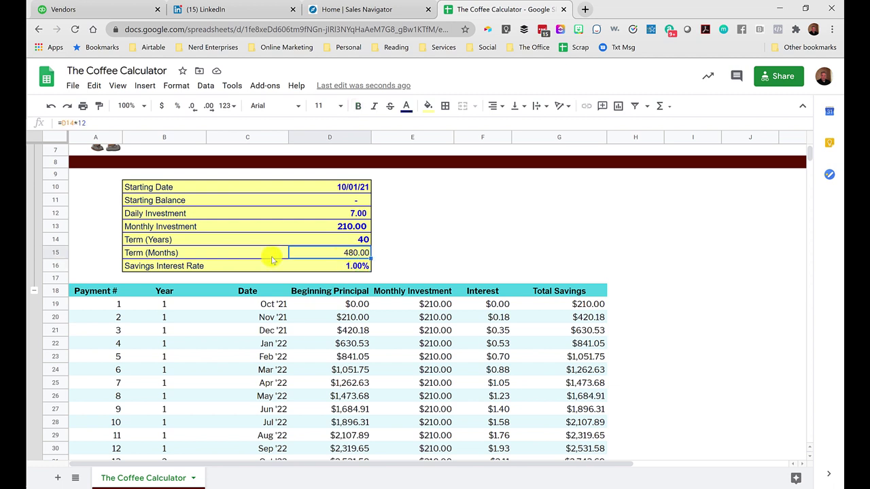
left_click(97, 306)
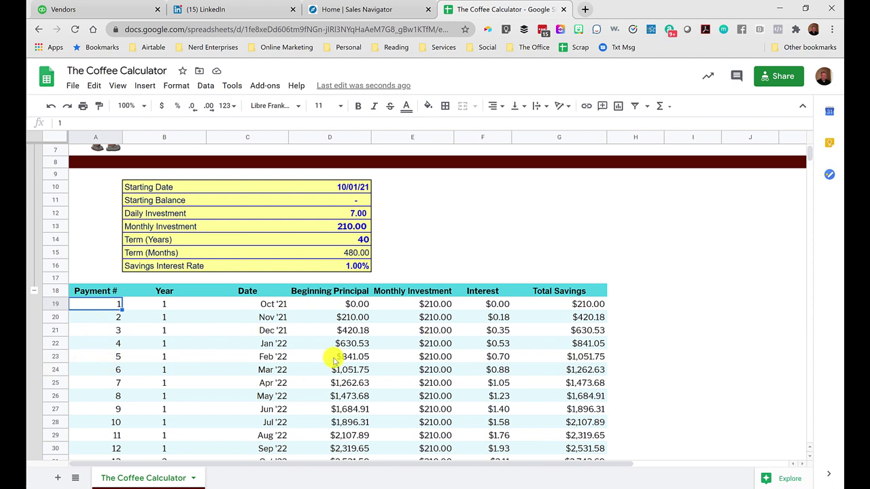
left_click(162, 345)
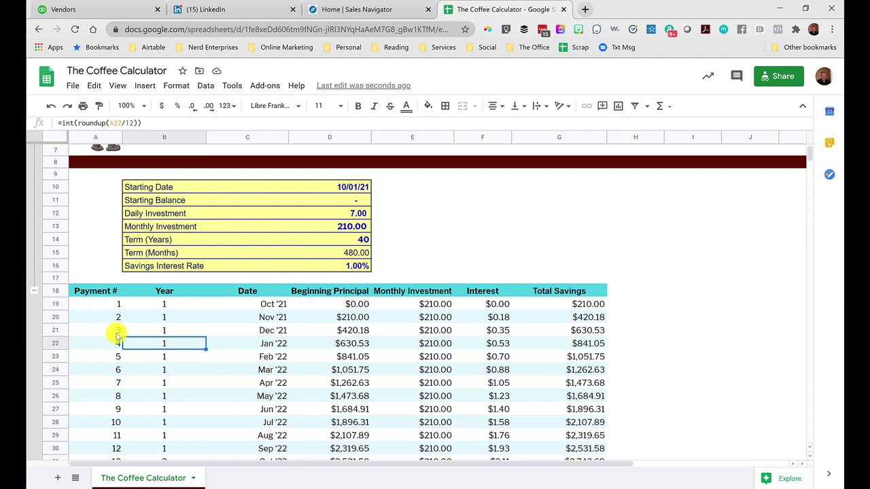
left_click(90, 345)
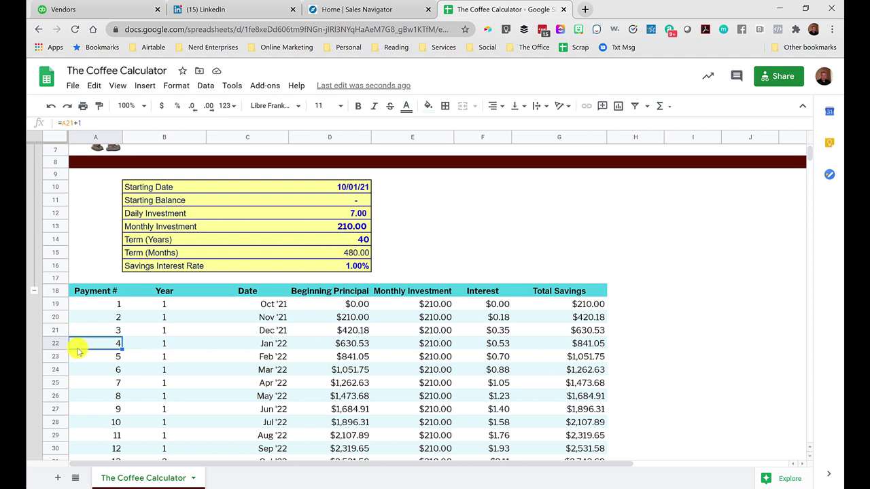
key("Up")
key("Up")
key("Up")
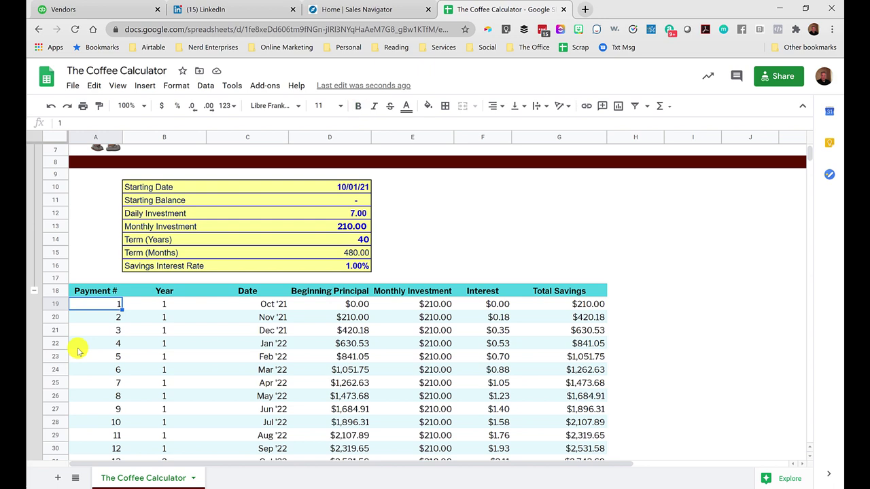
key("ctrl+shift+Down")
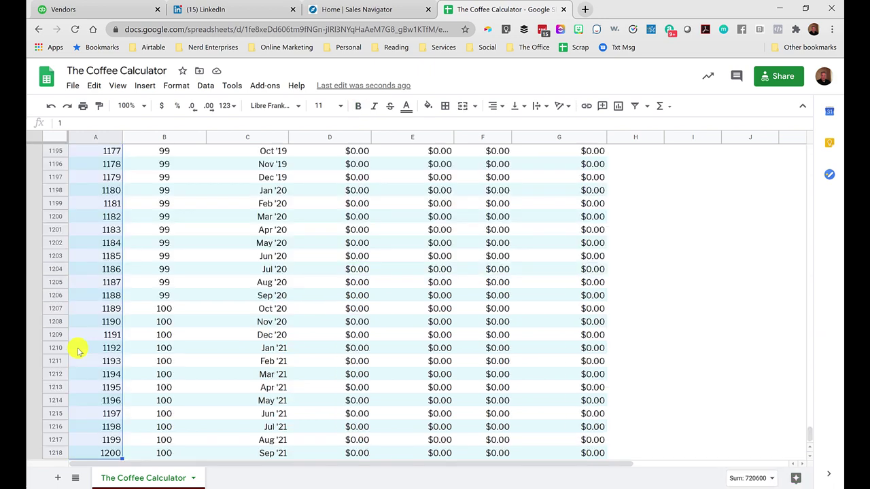
key("ctrl+f")
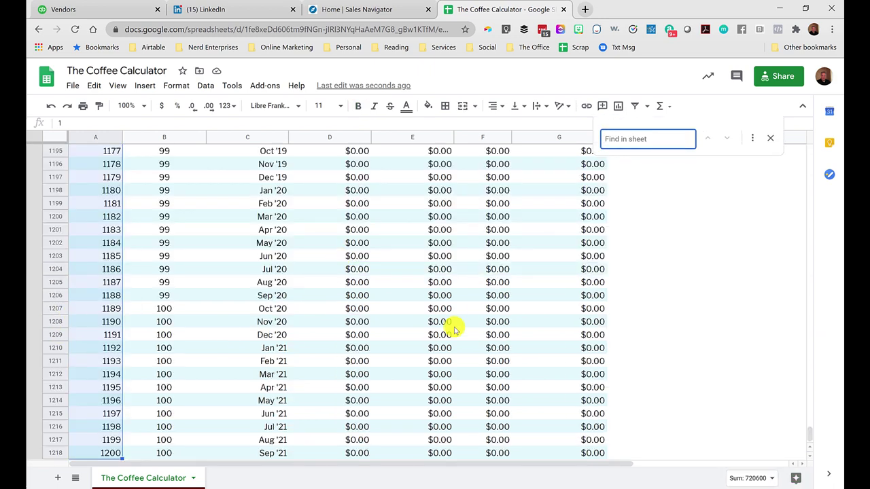
Step: Search the payment numbers for 400 using Find and replace
left_click(752, 139)
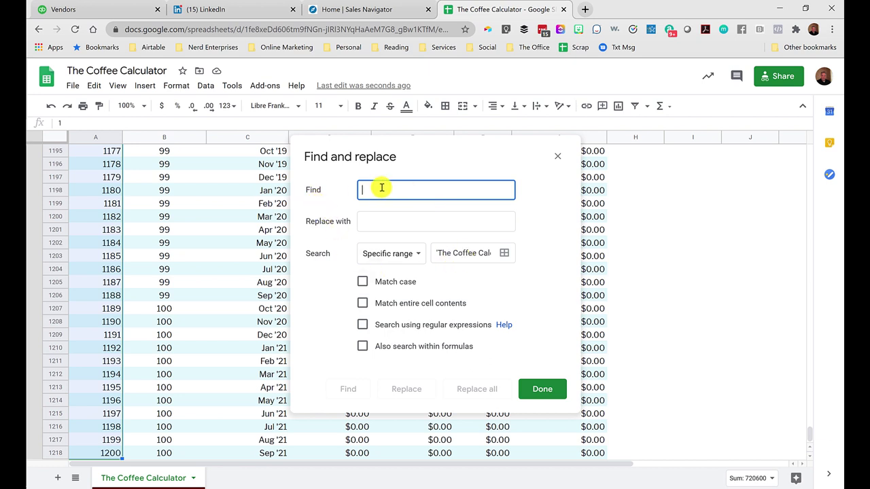
type("400")
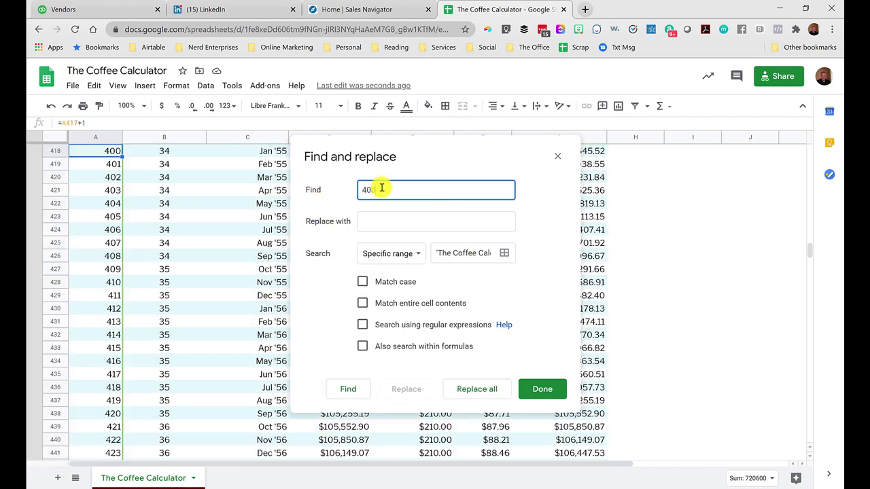
left_click(223, 193)
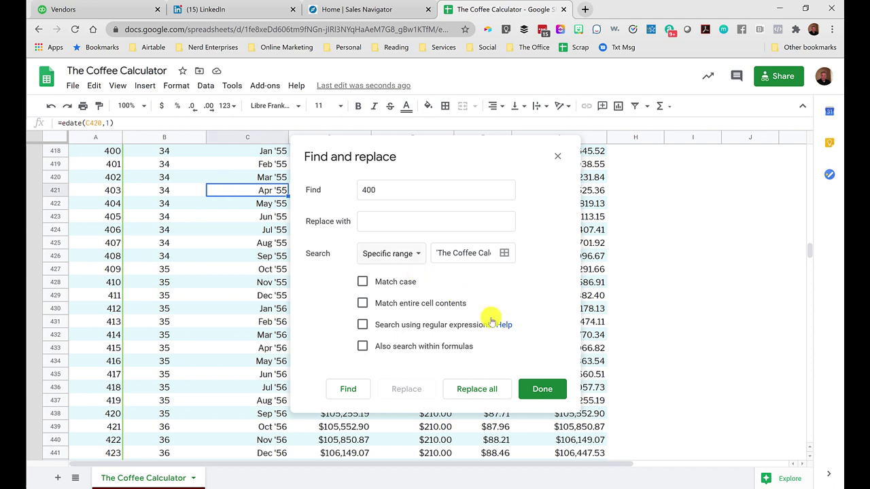
left_click(542, 388)
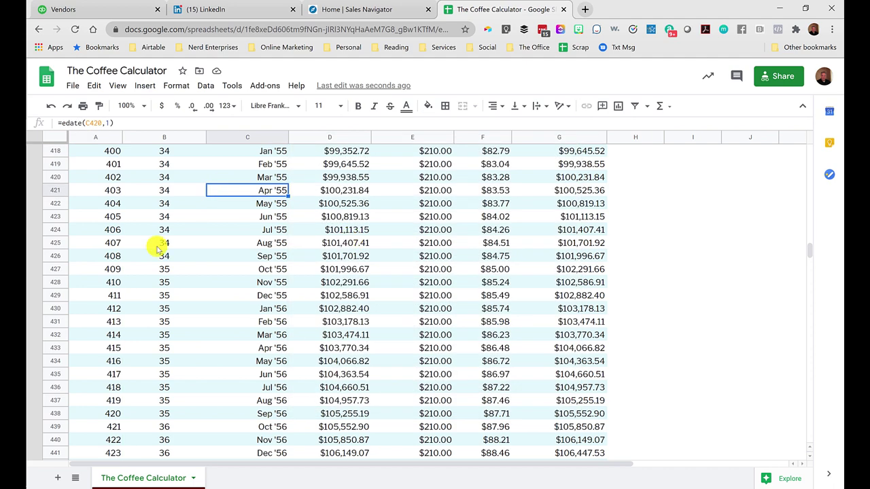
left_click(103, 154)
Step: Find payment 480 and move to its $123,877.21 total savings in G498
key("ctrl+Home")
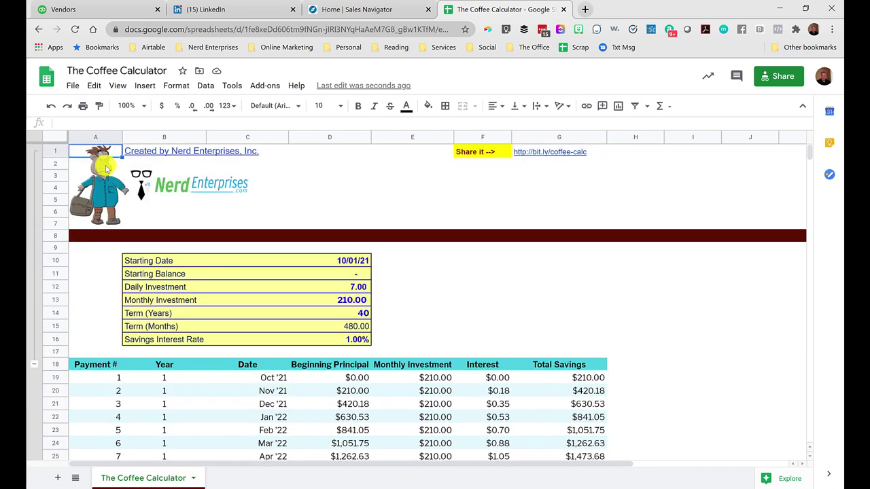
key("ctrl+Down")
key("Down")
key("ctrl+shift+Down")
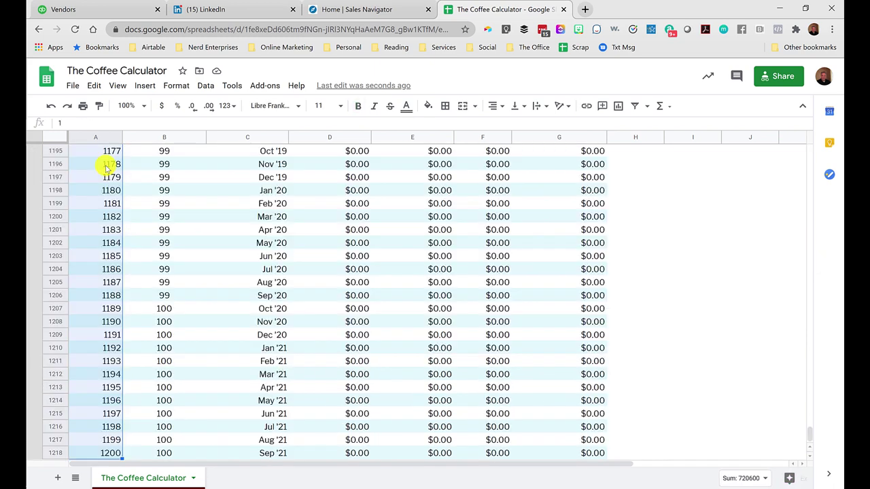
key("ctrl+f")
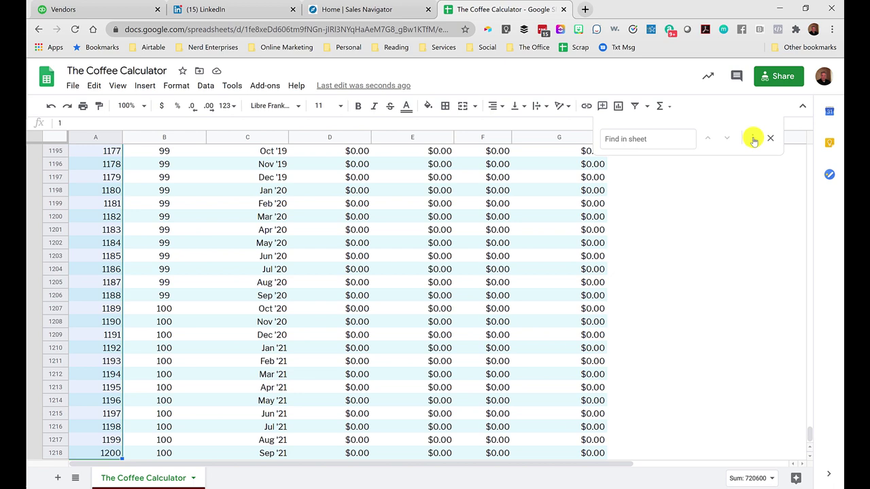
left_click(752, 138)
type("480")
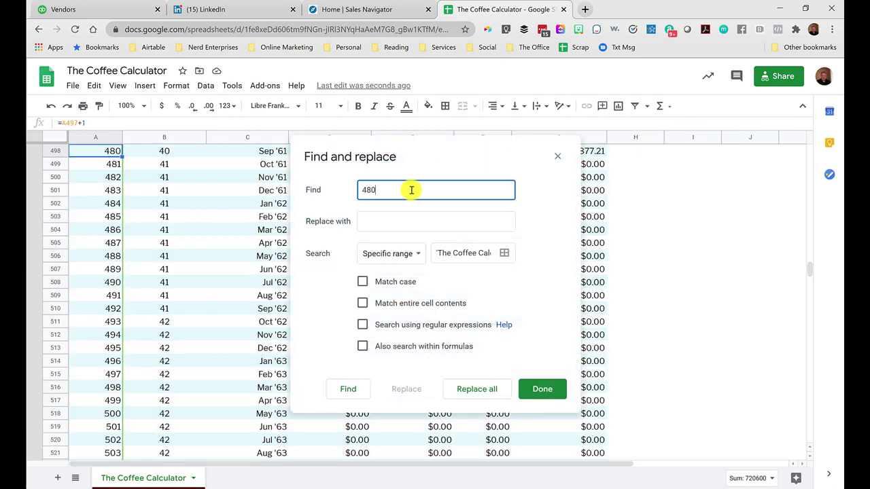
key("Escape")
key("Right")
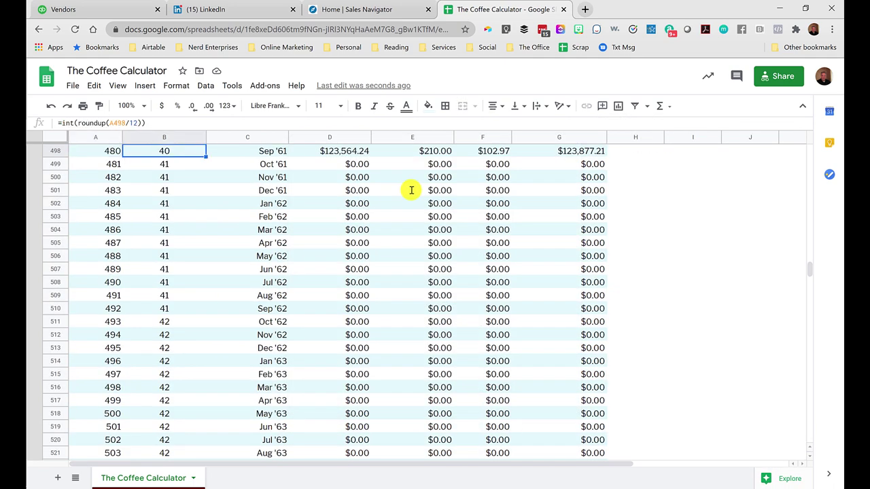
scroll(411, 190, "up", 1)
key("Right")
key("Right")
key("Right")
key("Right")
key("Right")
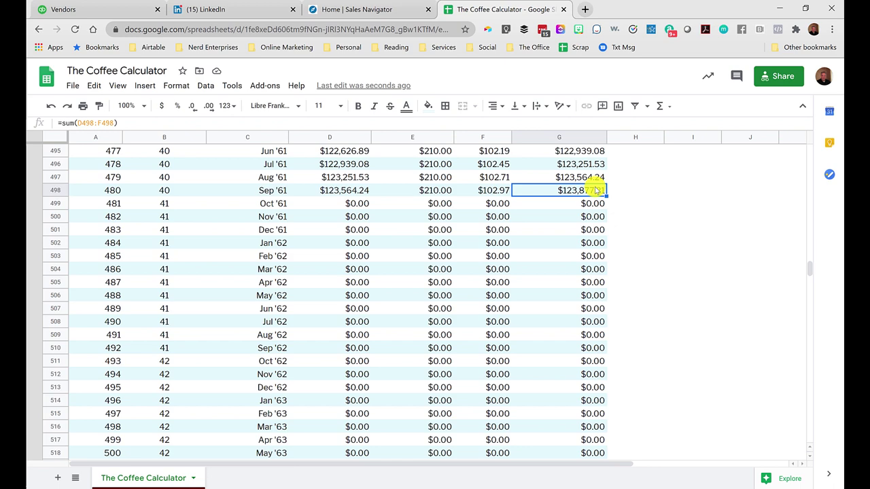
Step: Set the Daily Investment in D12 to 10, making the monthly investment 300.00
left_click(107, 192)
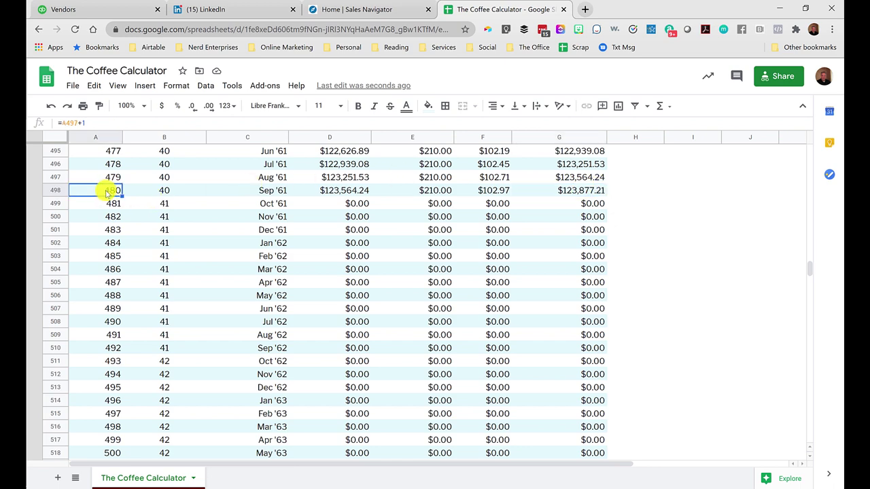
key("ctrl+Up")
key("ctrl+Up")
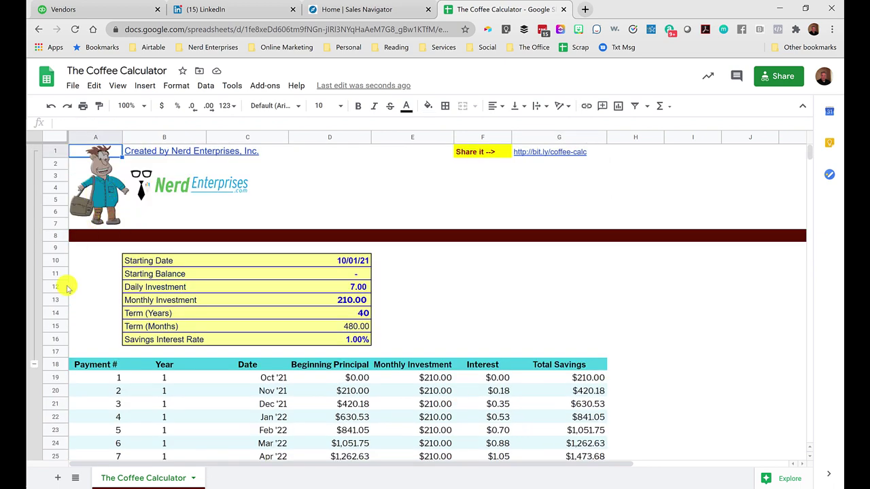
left_click(354, 287)
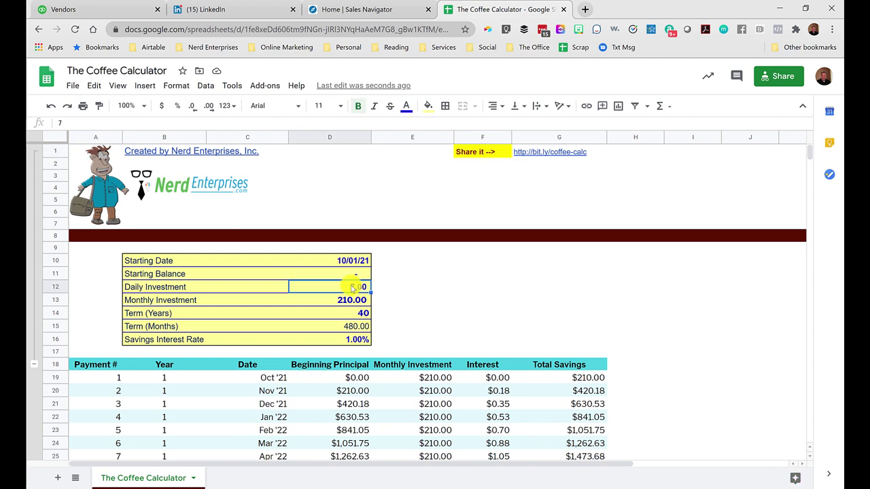
type("10")
key("Return")
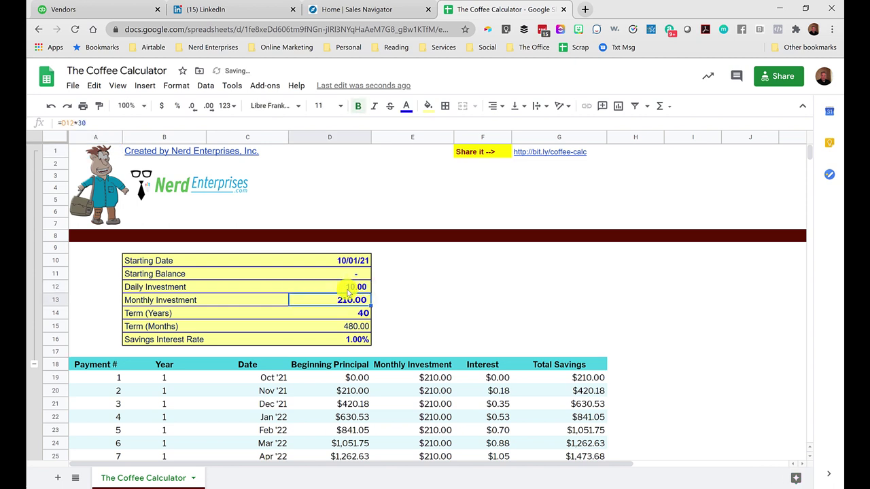
Step: Move down the schedule to check the month-480 total of $176,967.44
key("Down")
key("Down")
key("Down")
key("Down")
key("Down")
key("Down")
key("Home")
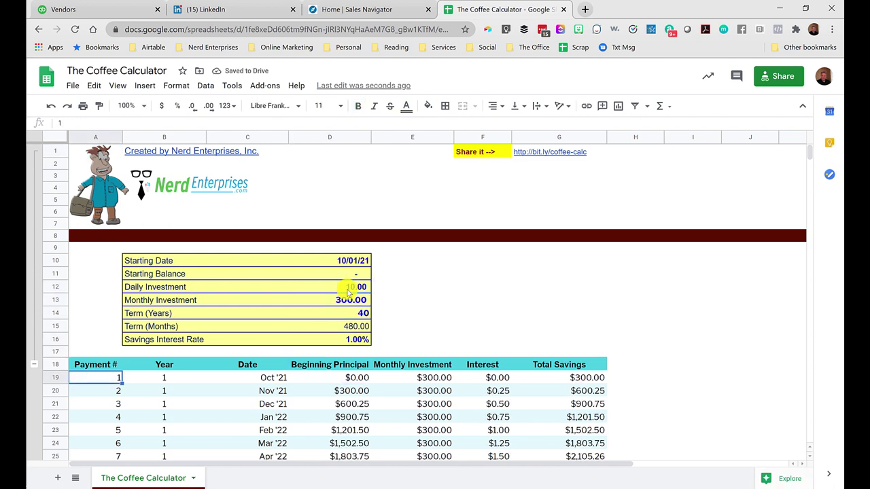
key("Down")
key("Down")
key("Down")
key("Down")
key("Down")
key("Down")
key("Down")
key("Down")
key("Down")
key("Down")
key("Down")
key("Down")
key("Down")
key("Down")
key("Down")
key("Down")
key("Down")
key("Down")
key("Down")
key("Down")
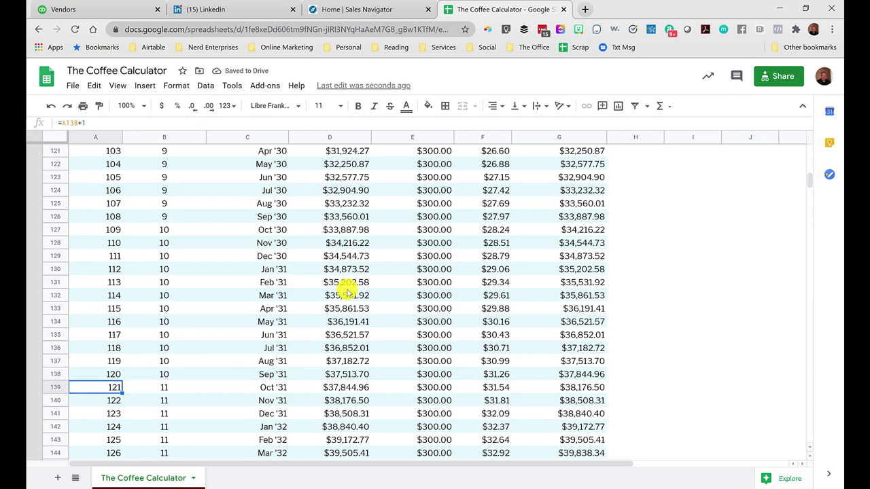
key("Down")
key("Down")
key("Down")
key("Down")
key("Down")
key("Down")
key("Down")
key("Down")
key("Down")
key("Down")
key("Down")
key("Down")
key("Down")
key("Down")
key("Down")
key("Down")
key("Down")
key("Down")
key("Down")
key("Down")
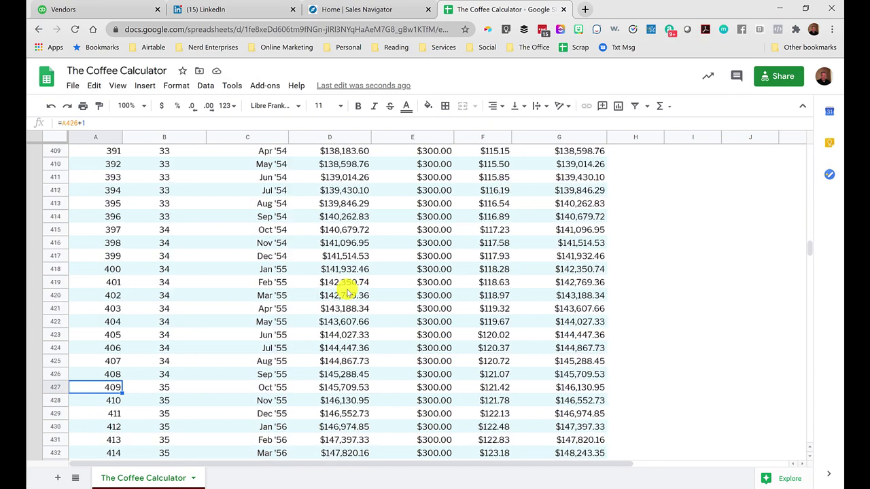
key("Up")
key("End")
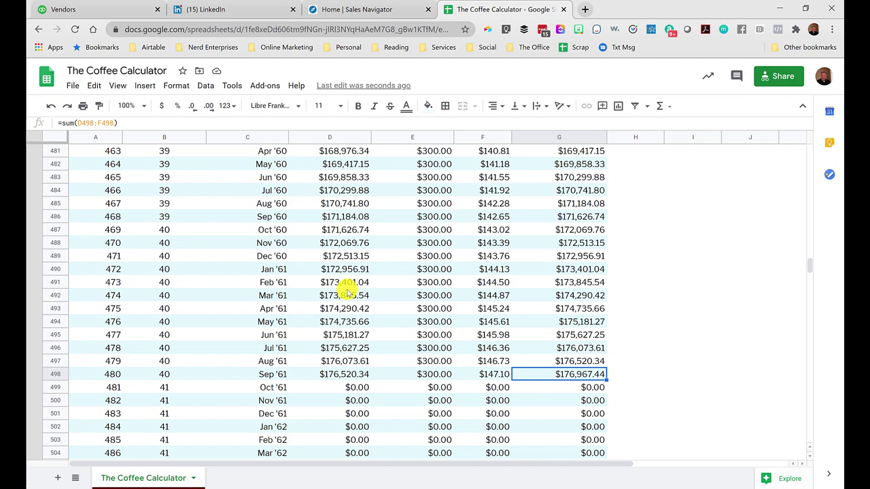
key("Home")
key("ctrl+Home")
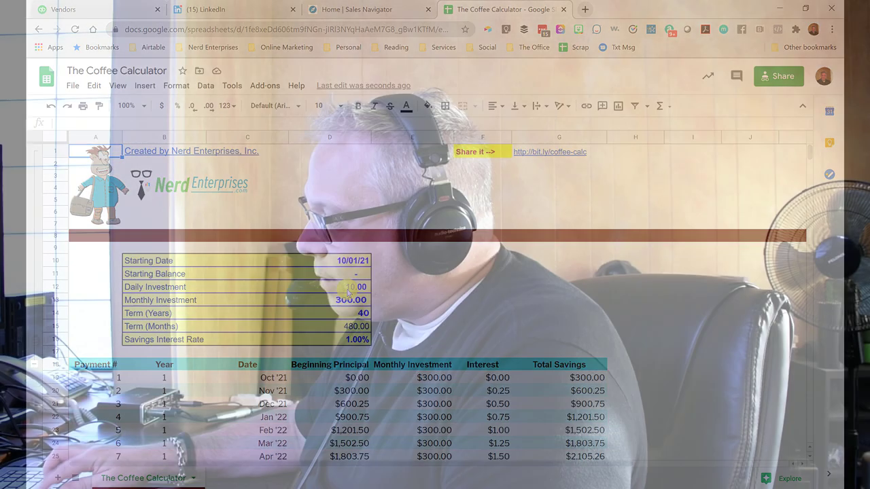